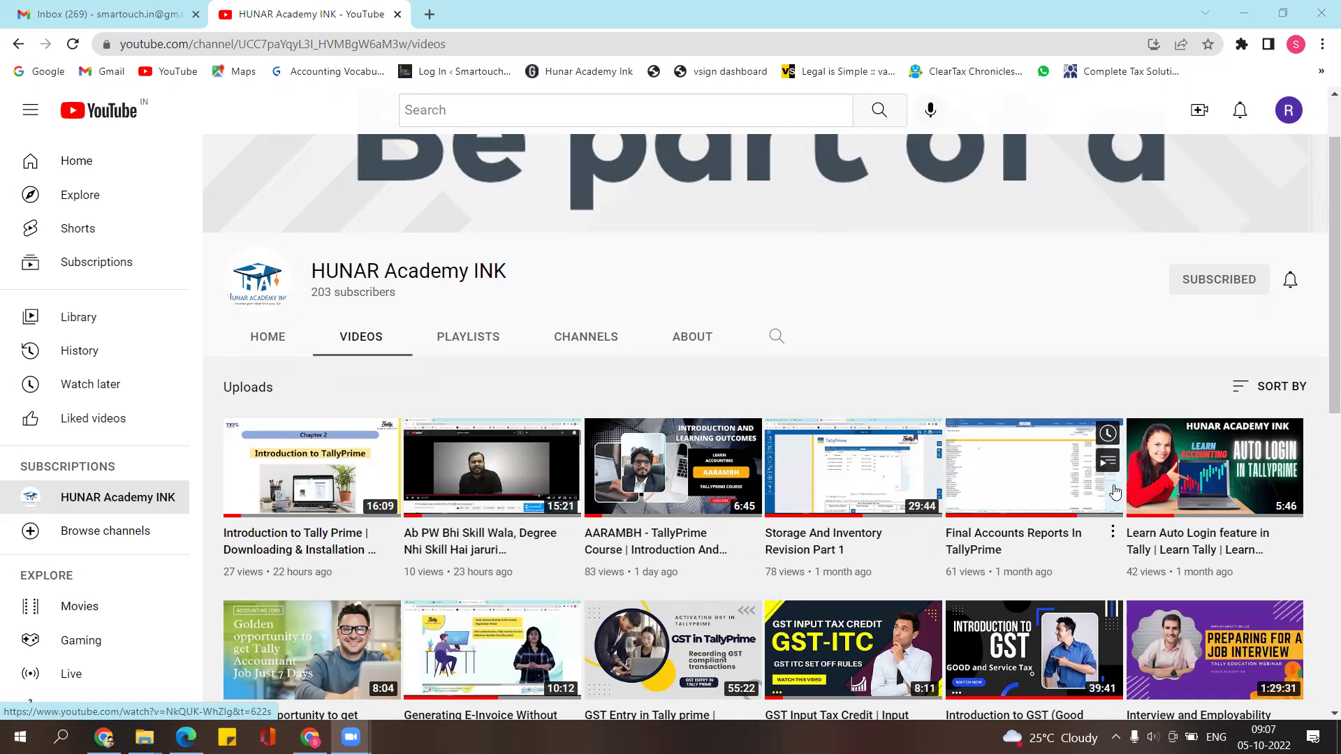
Switch to Tally.ERP 9 from the desktop, start it in Educational Mode and open its company selection list
mouse_move(752, 705)
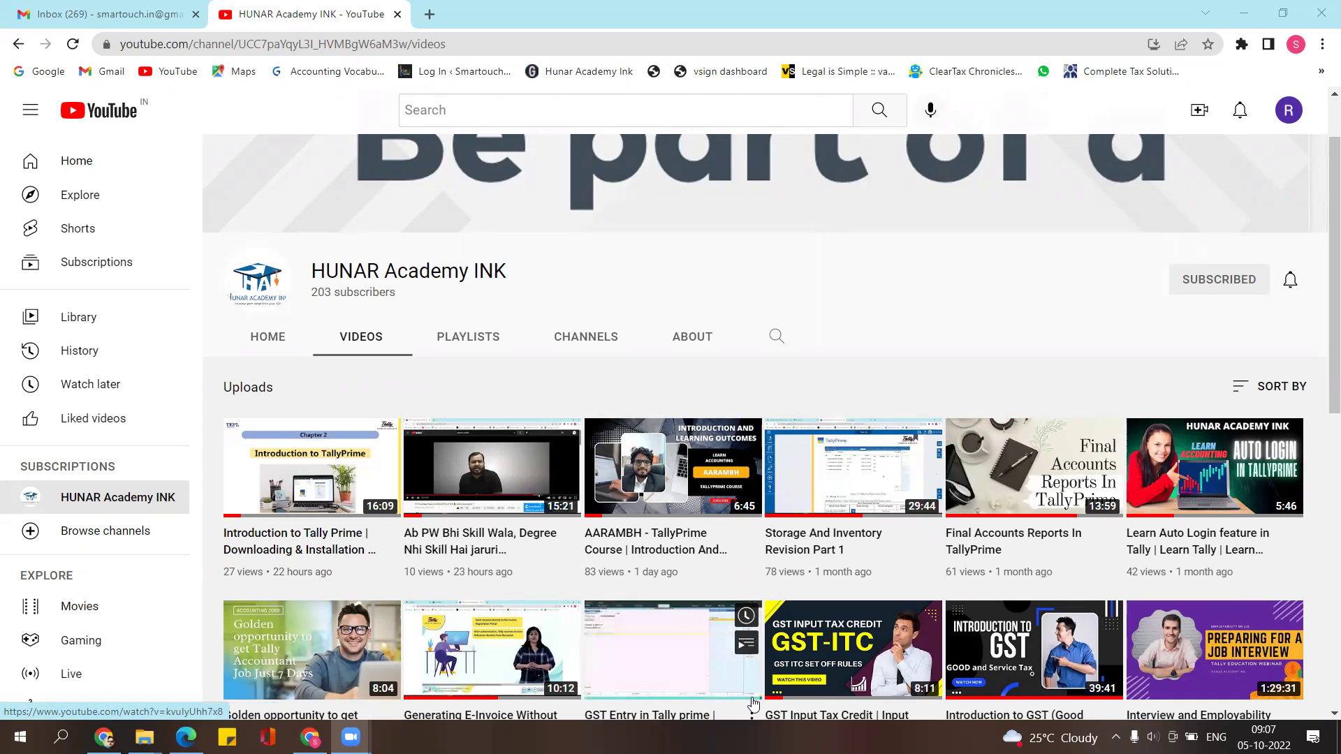
key(super+d)
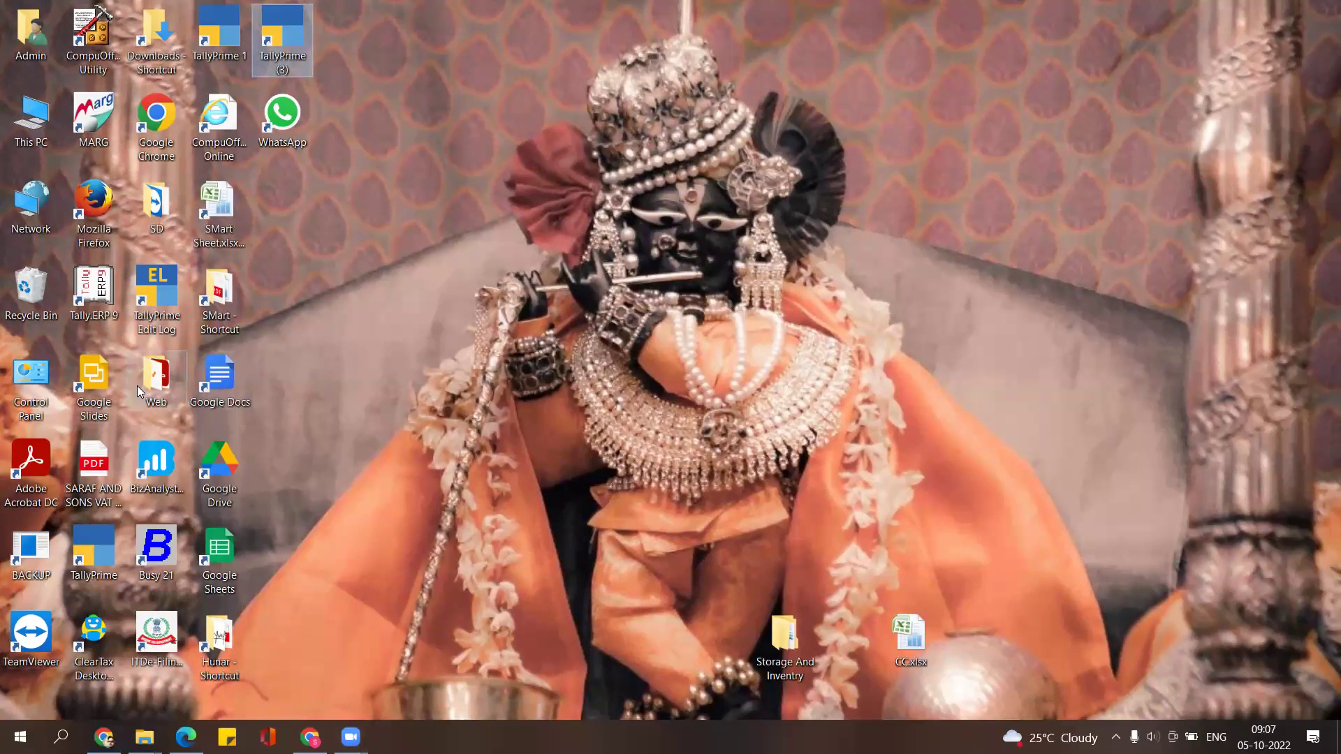
click(93, 292)
double_click(93, 292)
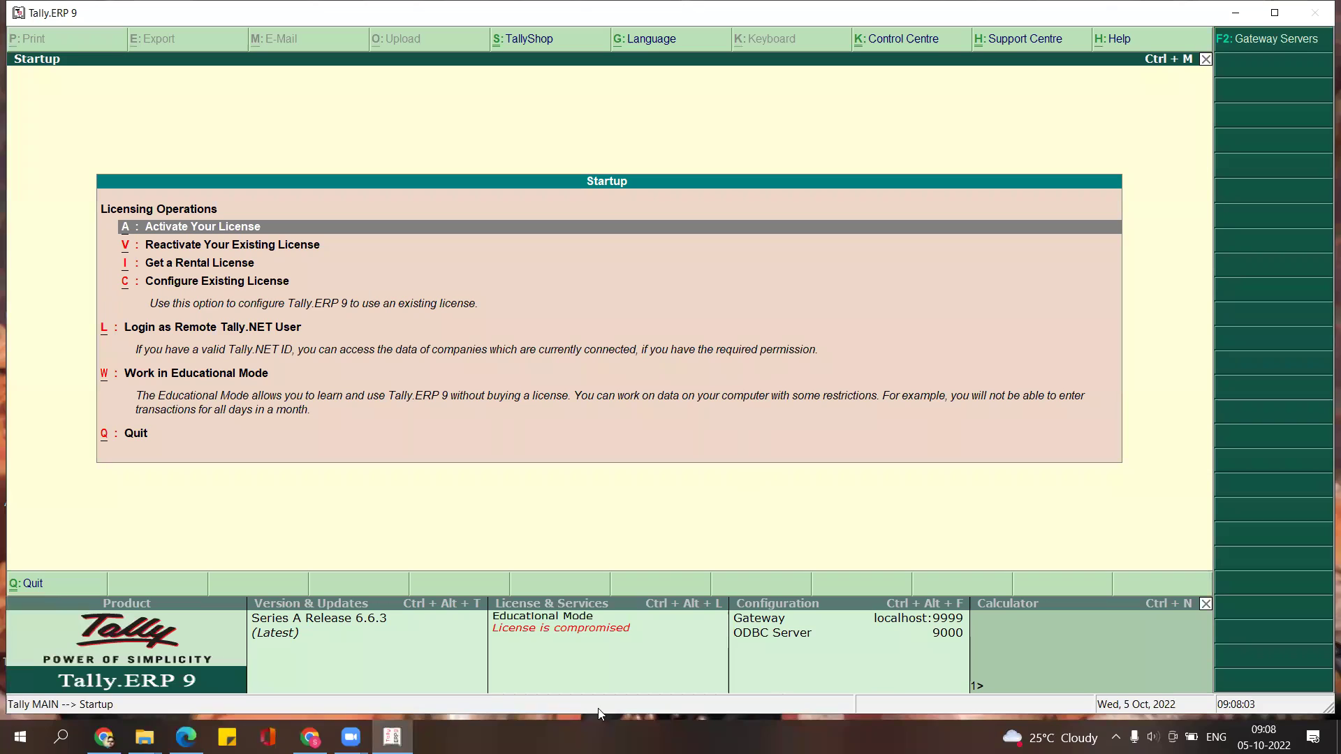
click(187, 378)
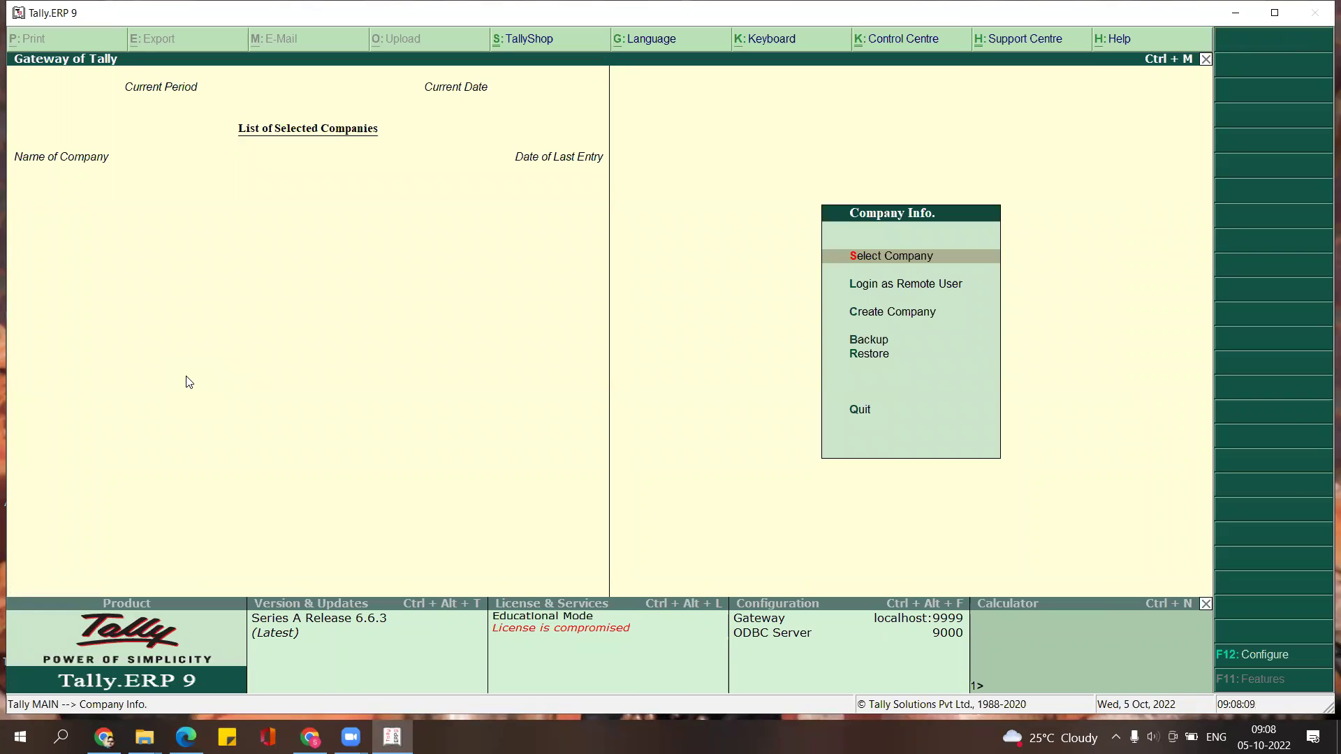
key(Return)
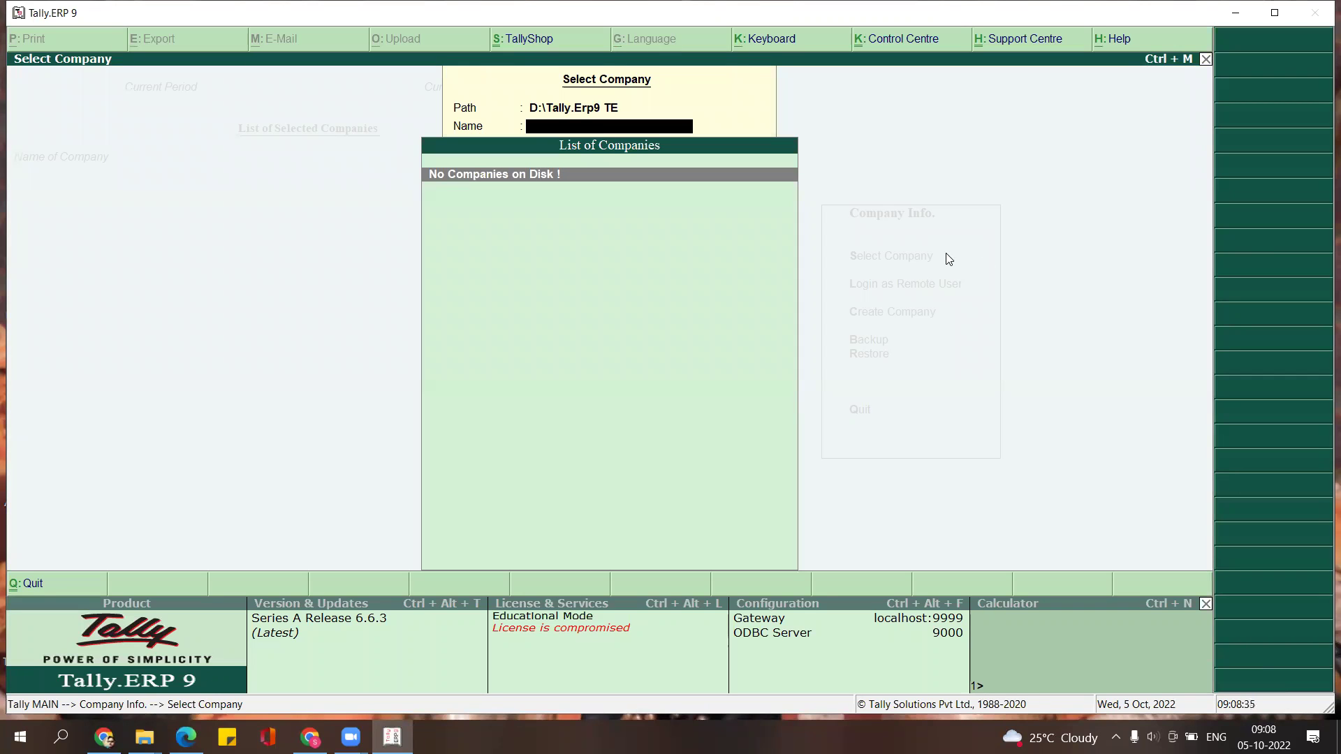
Leave the company selection and quit Tally.ERP 9
key(Escape)
key(Escape)
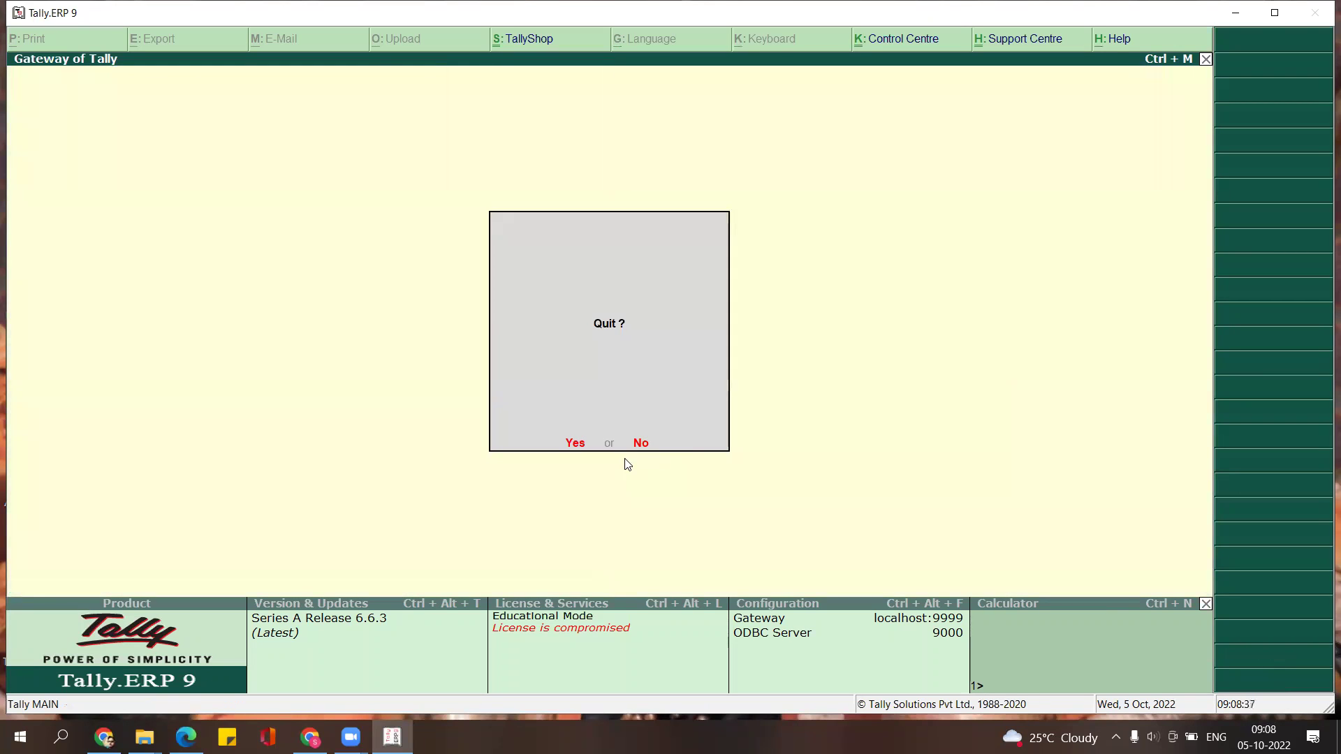
click(574, 443)
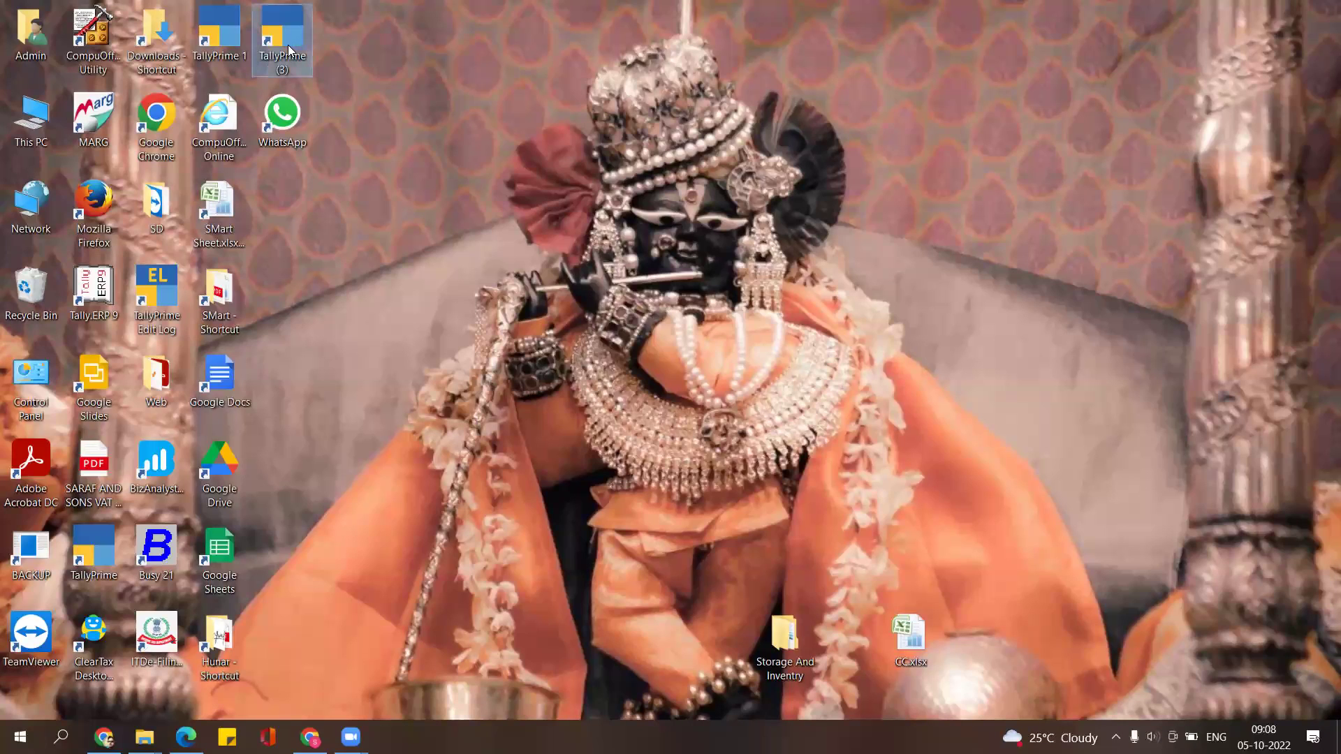
View the company list of TallyPrime (3) in Educational Mode without migrating the TDS company, and quit the program
double_click(288, 45)
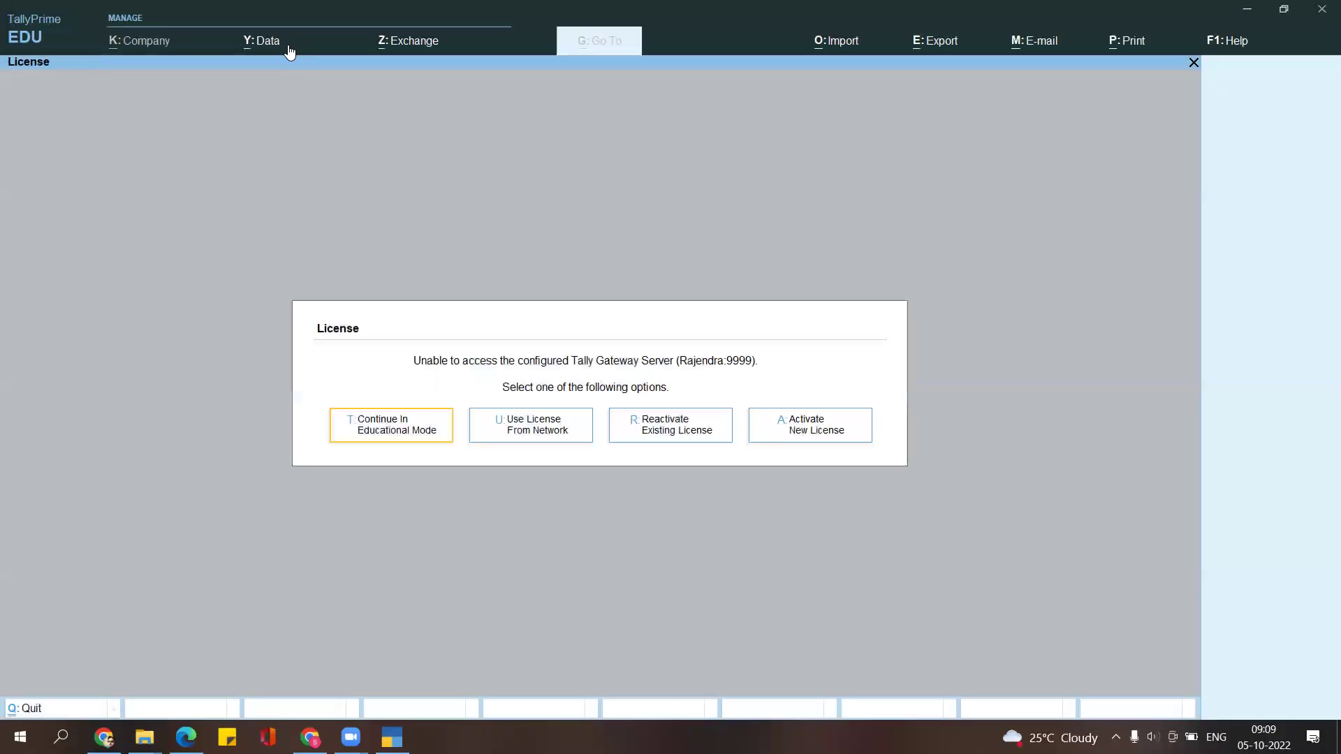
click(393, 434)
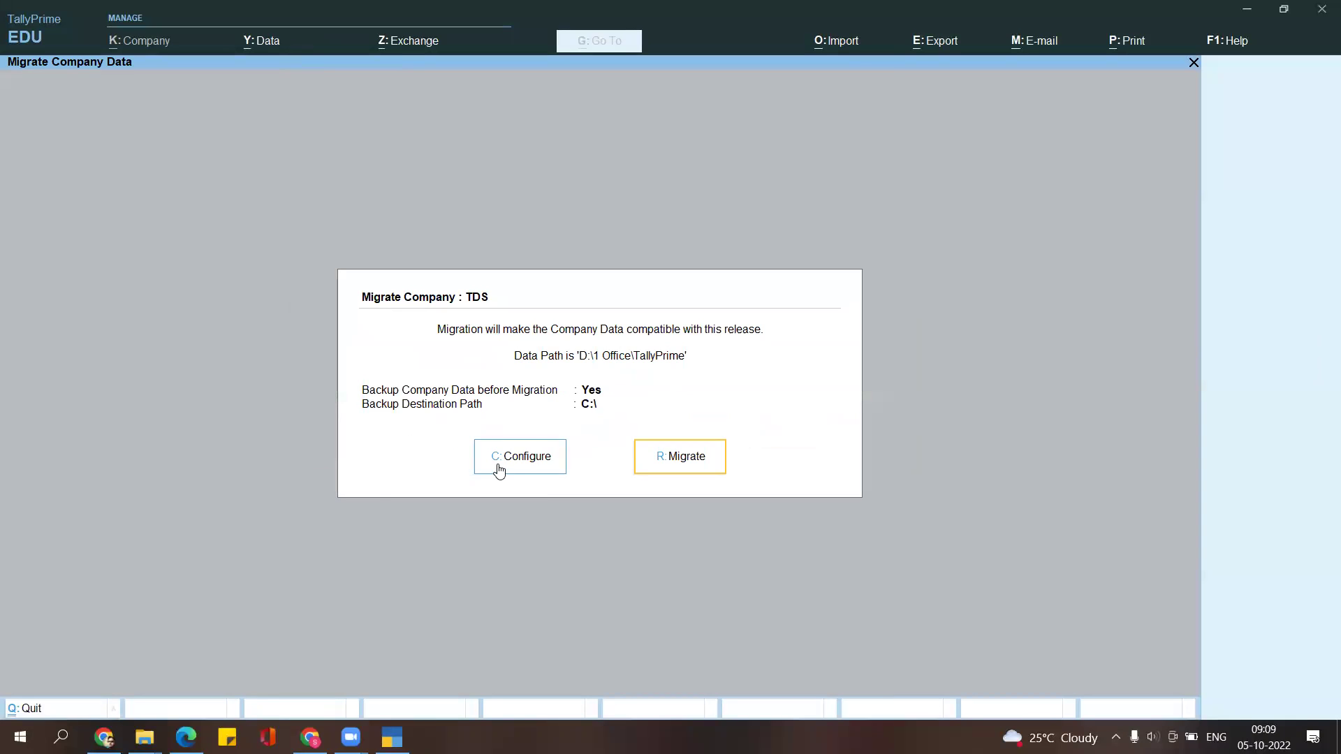
click(498, 469)
key(Return)
key(Escape)
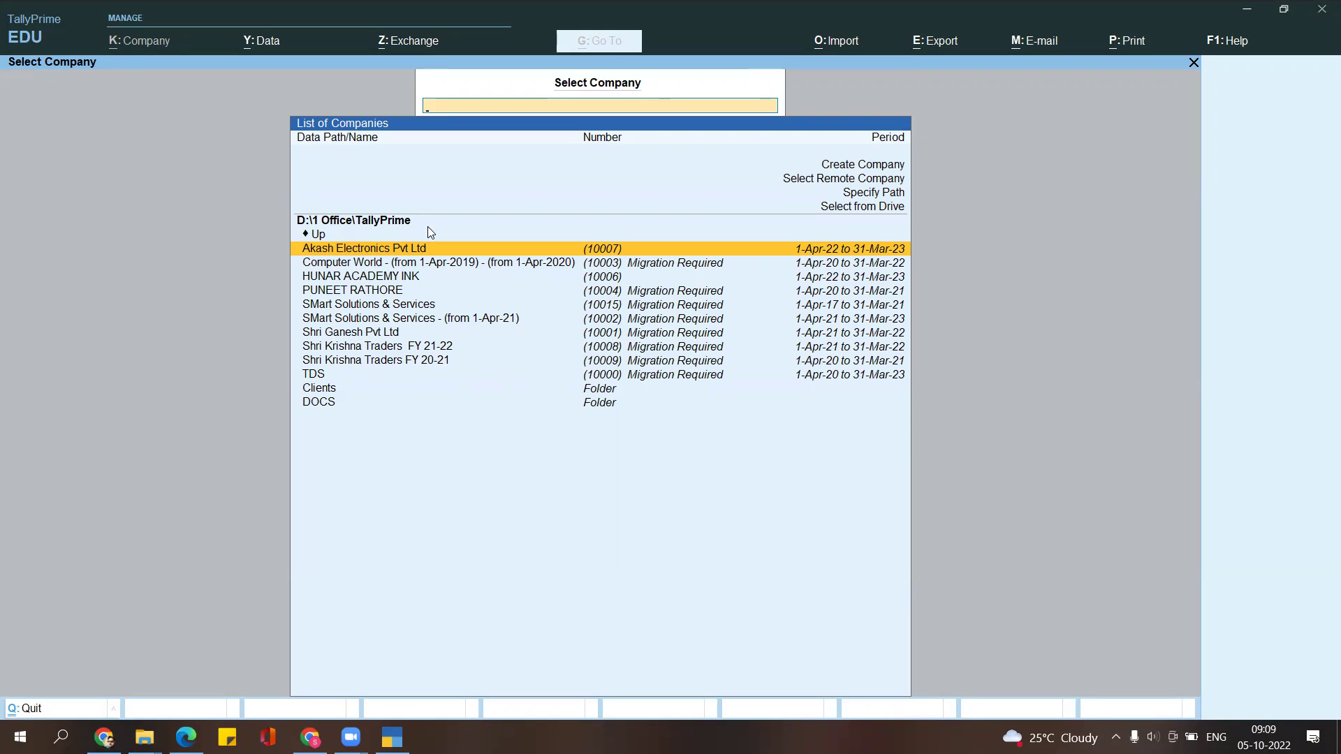
key(Escape)
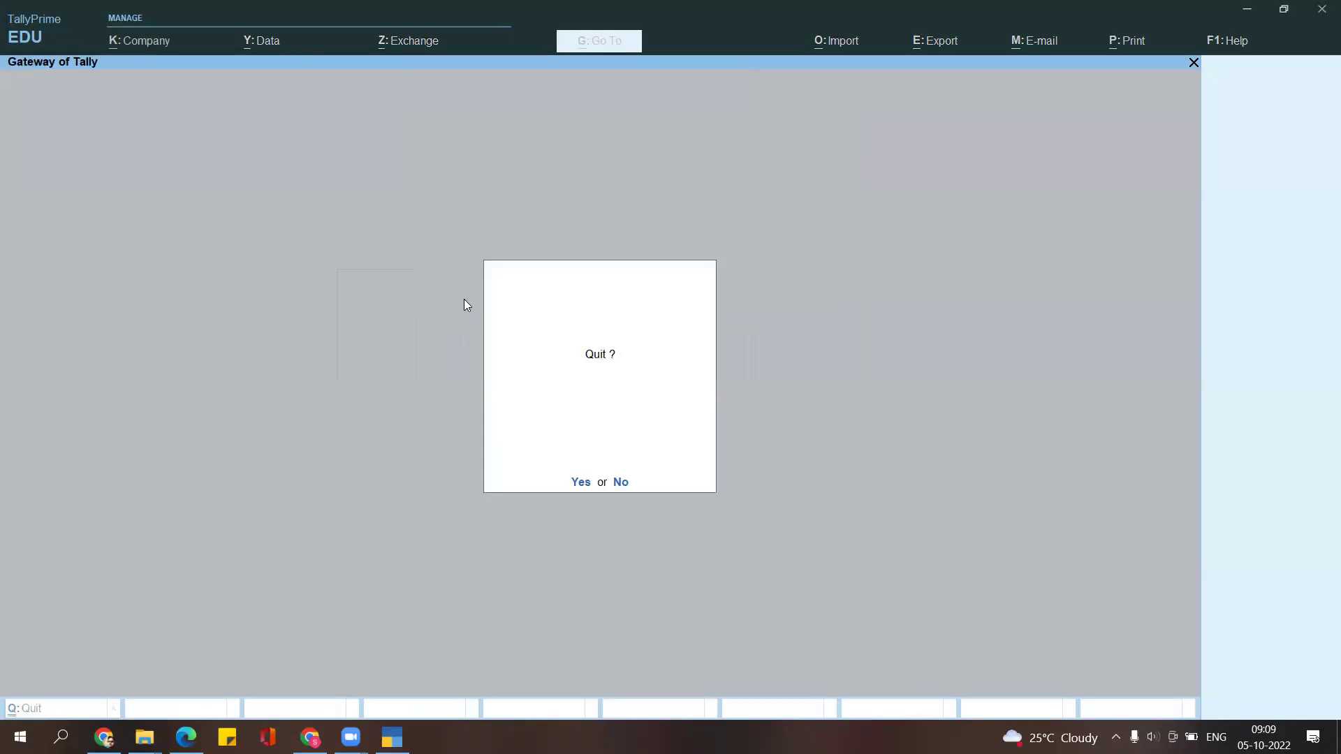
click(585, 482)
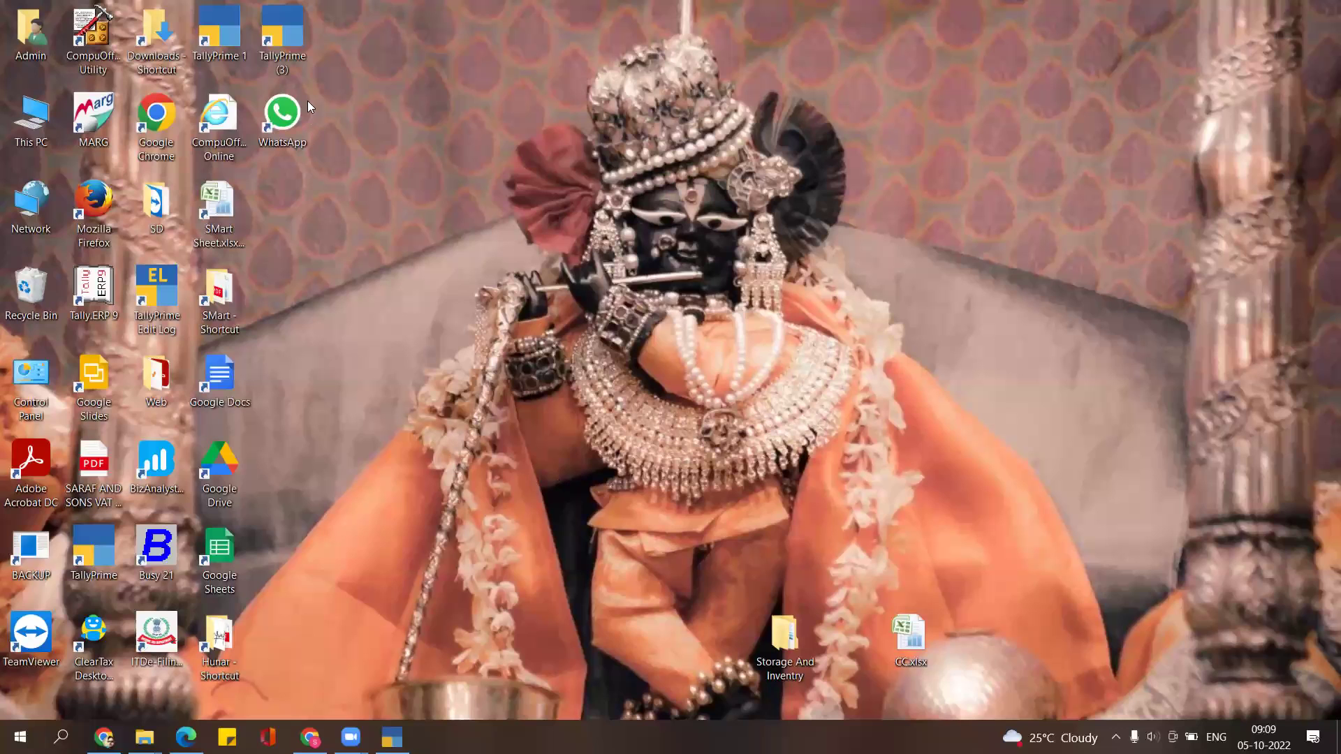
Open the tally.ini configuration file from the file location of the TallyPrime (3) desktop shortcut
double_click(273, 21)
right_click(275, 26)
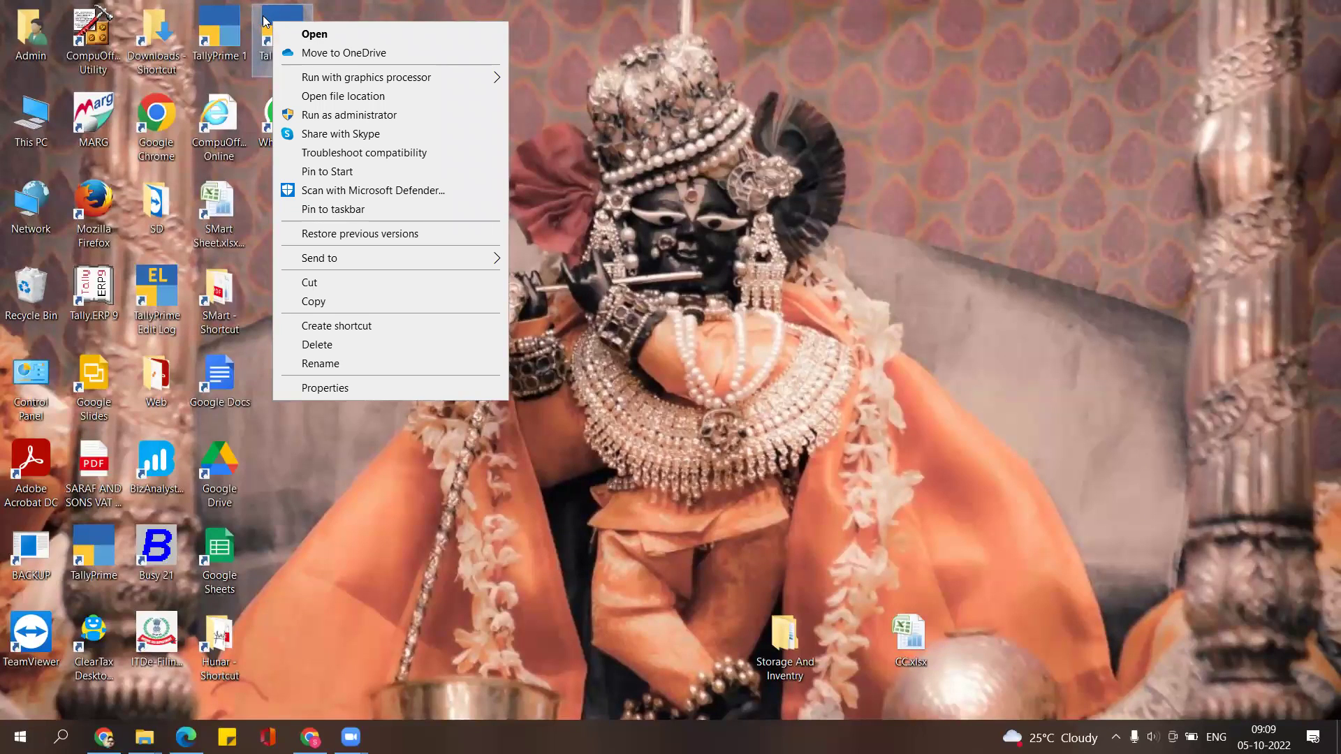
click(349, 389)
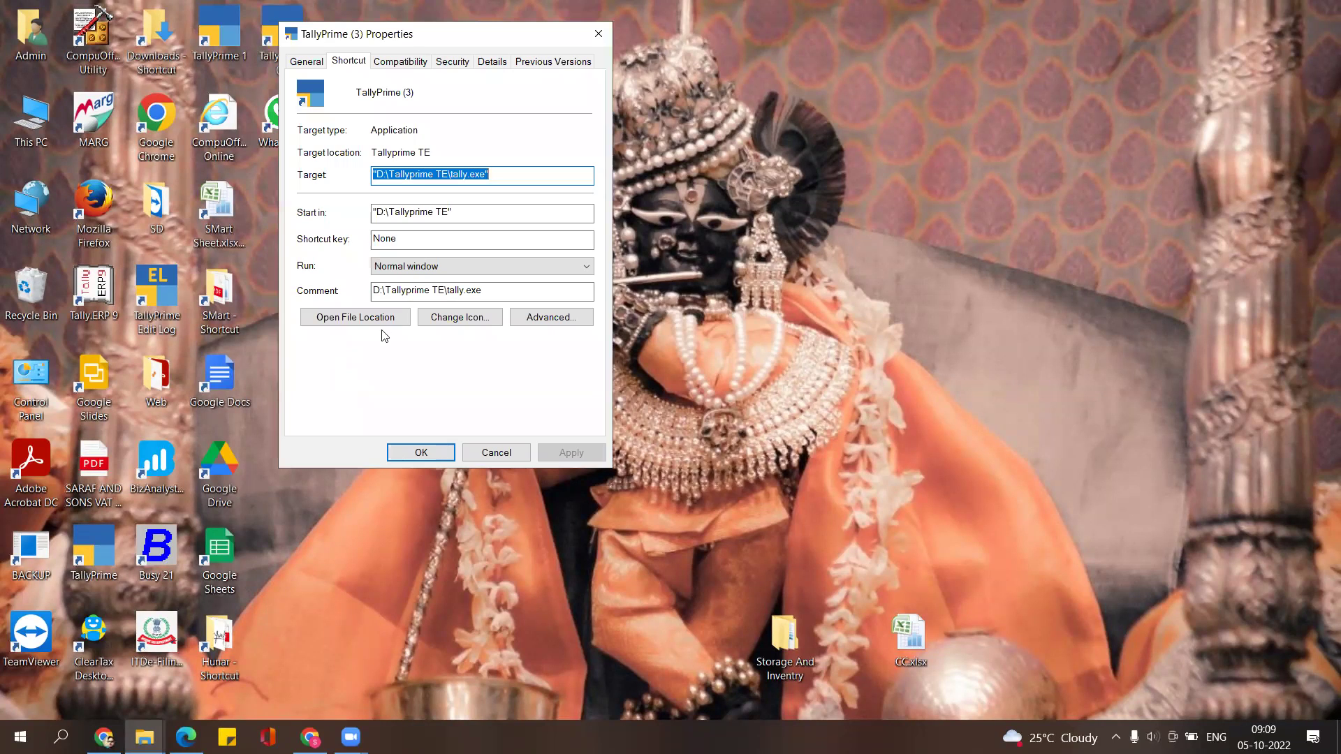
click(363, 326)
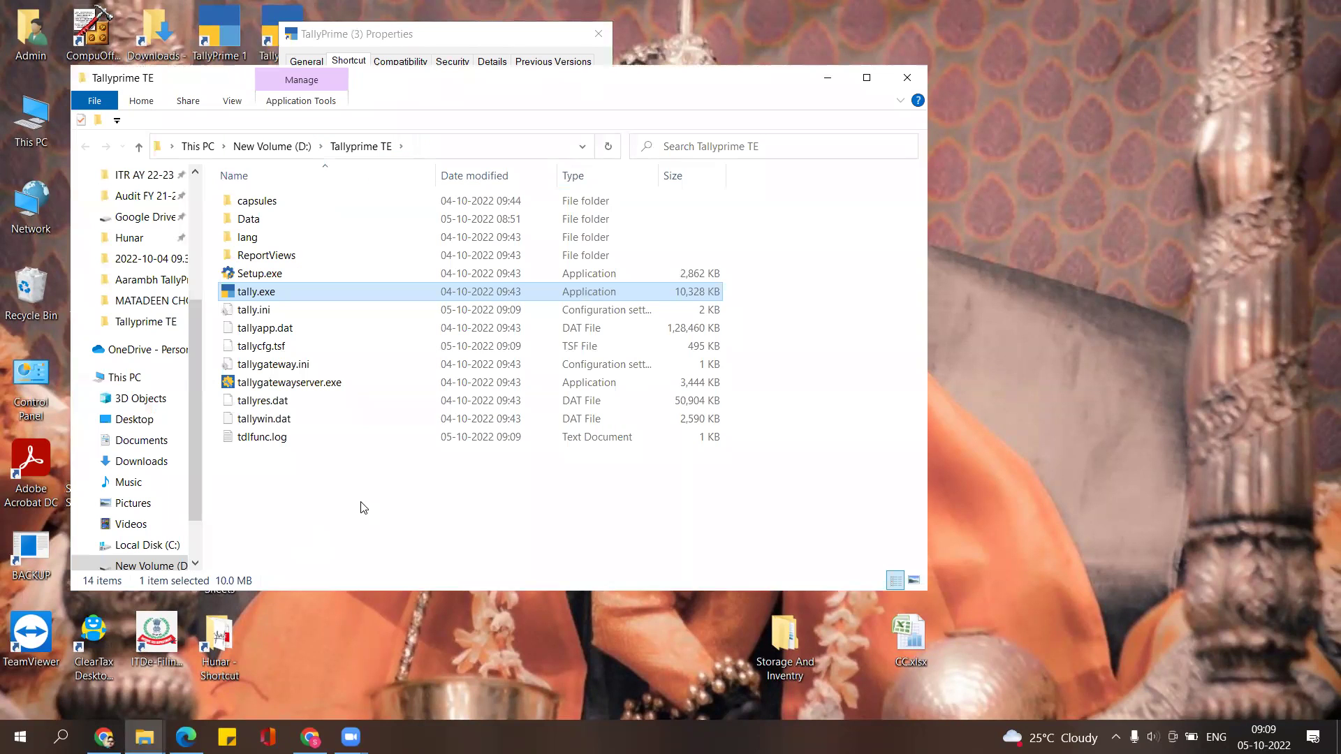
click(365, 508)
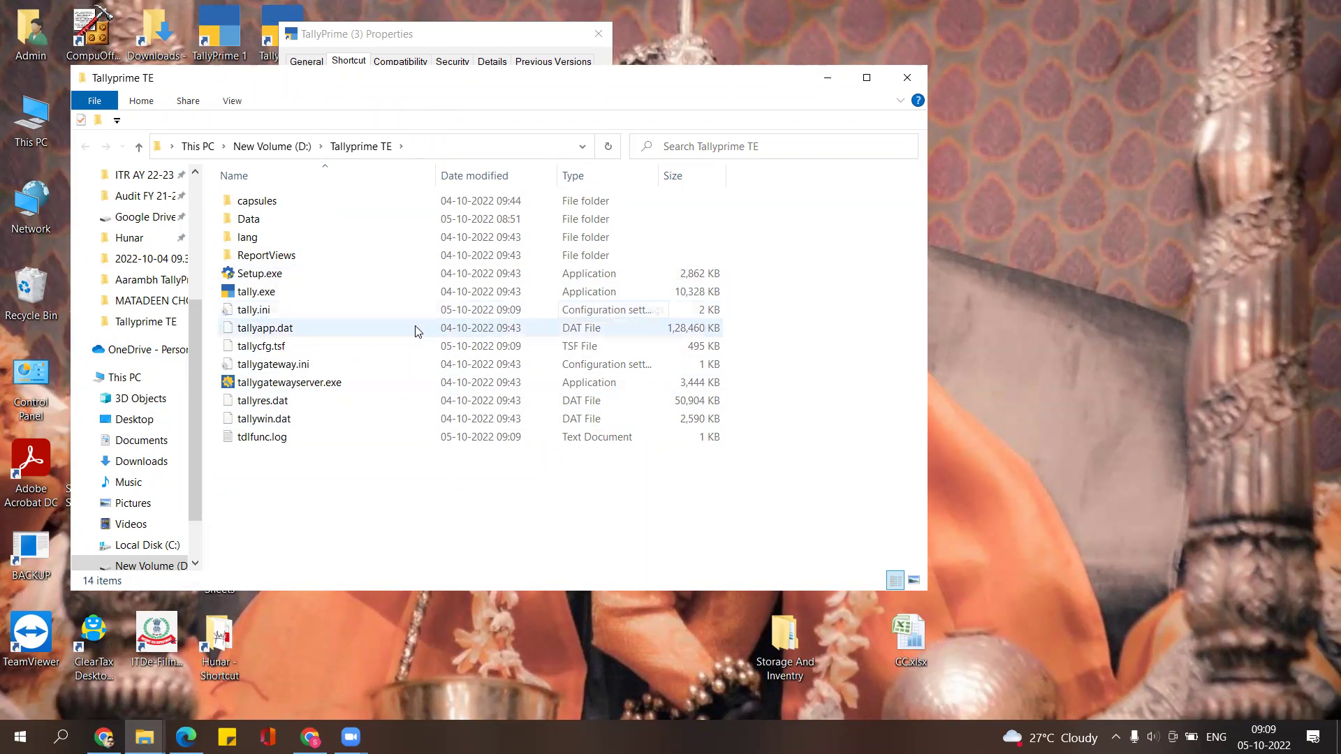
double_click(254, 312)
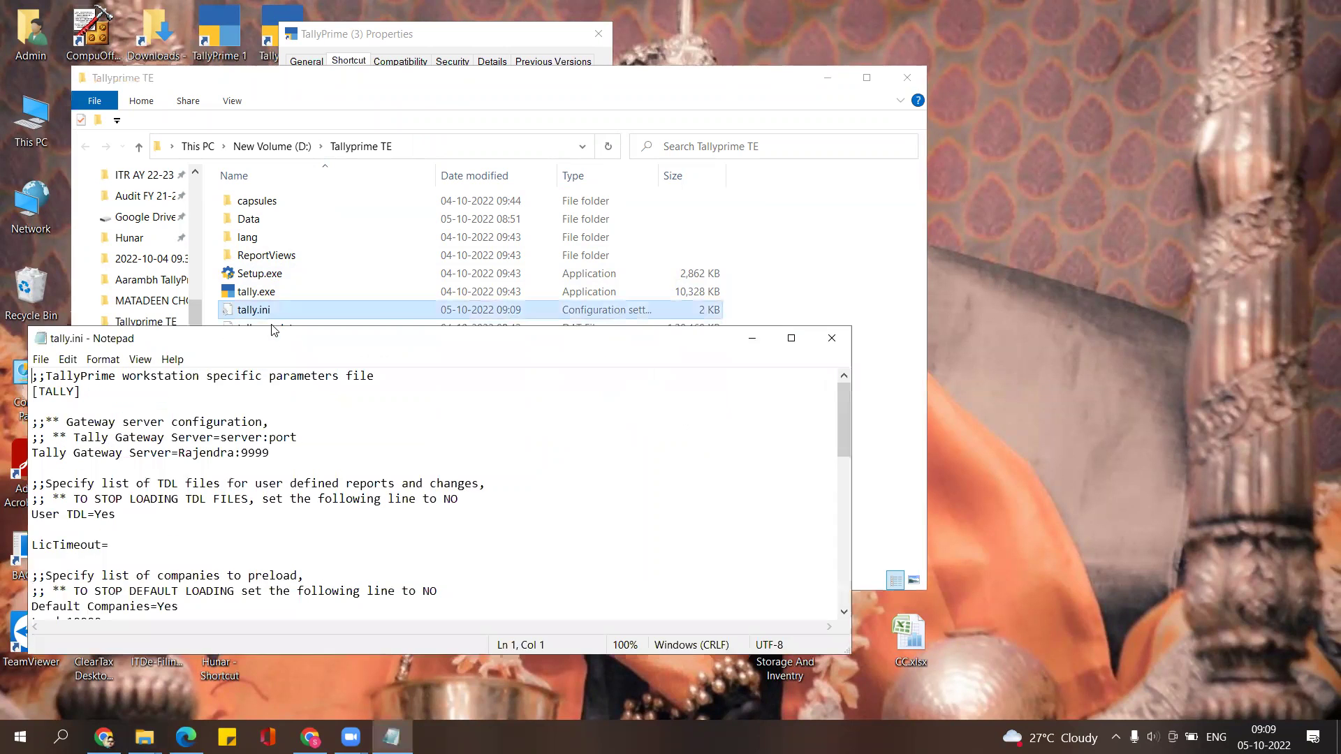
Remove the "1 Office\" folder from the Data files path in tally.ini
scroll(197, 532, down, 4)
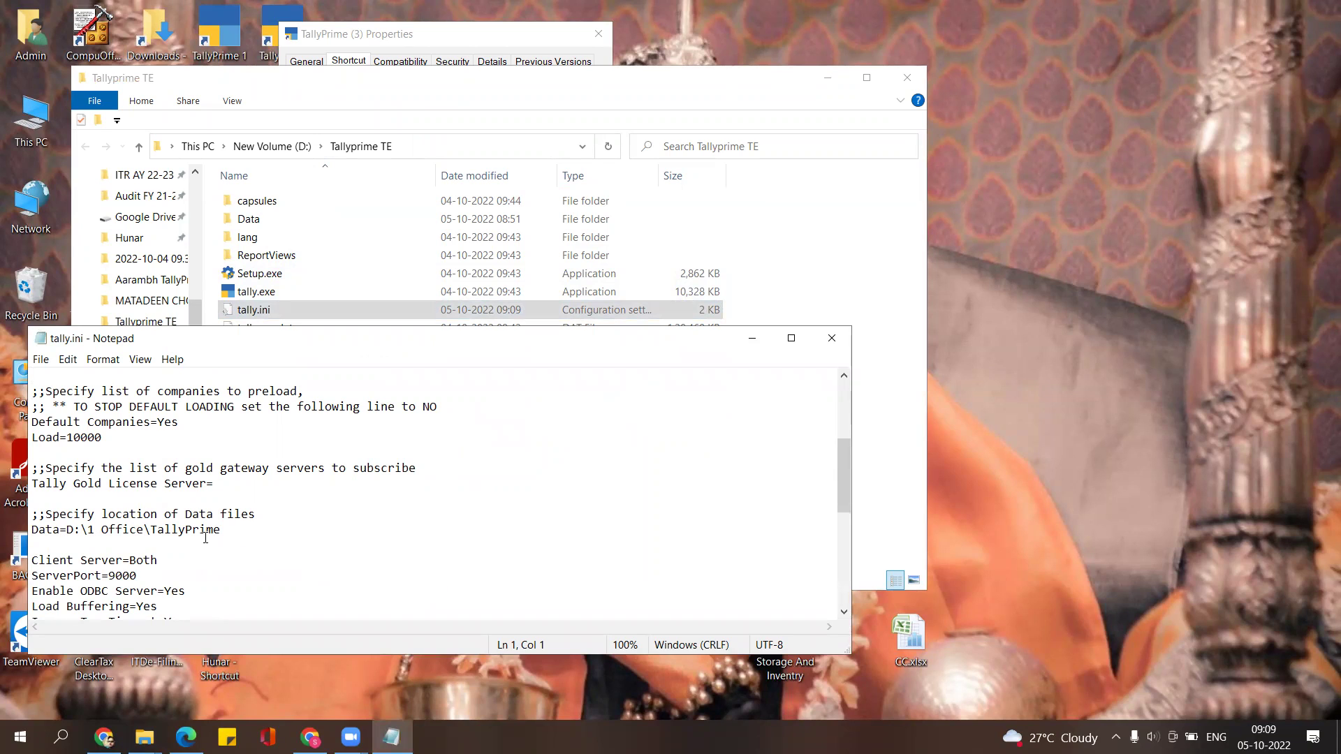
drag(245, 531, 91, 531)
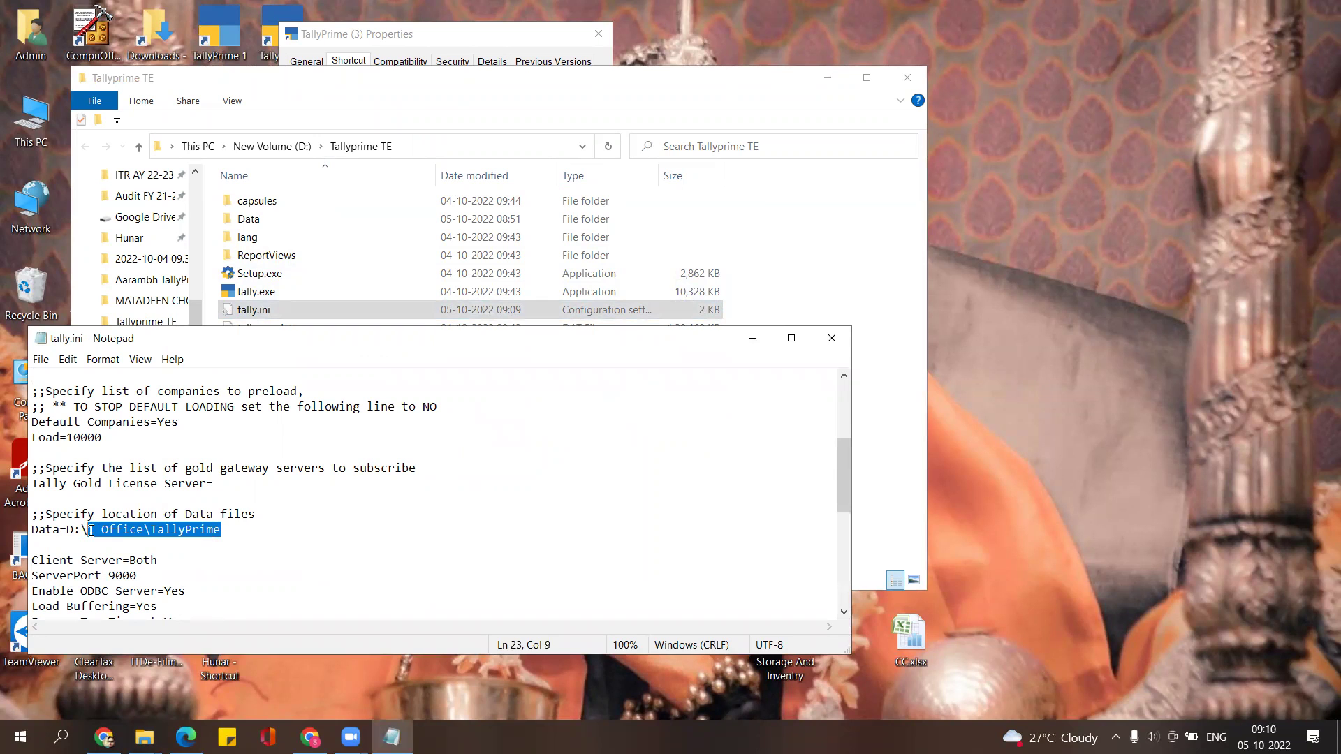
click(91, 530)
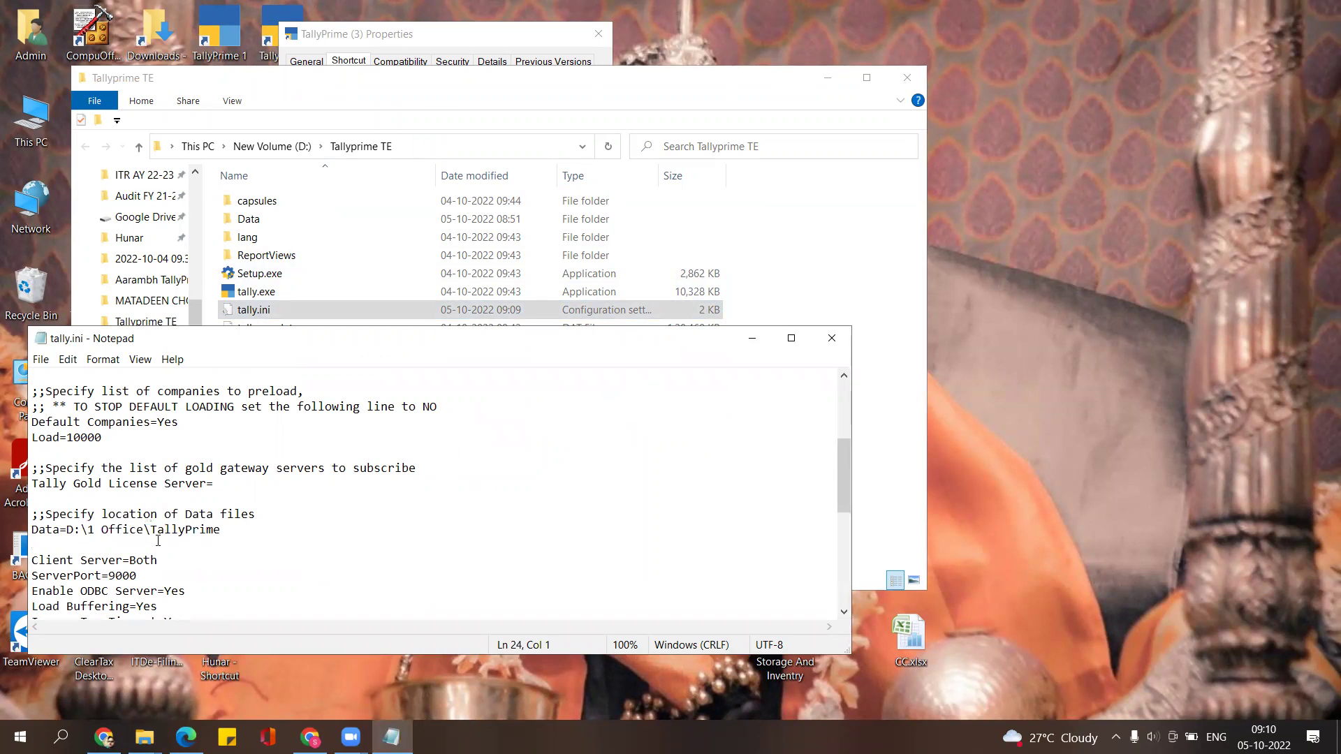
drag(150, 529, 87, 531)
key(BackSpace)
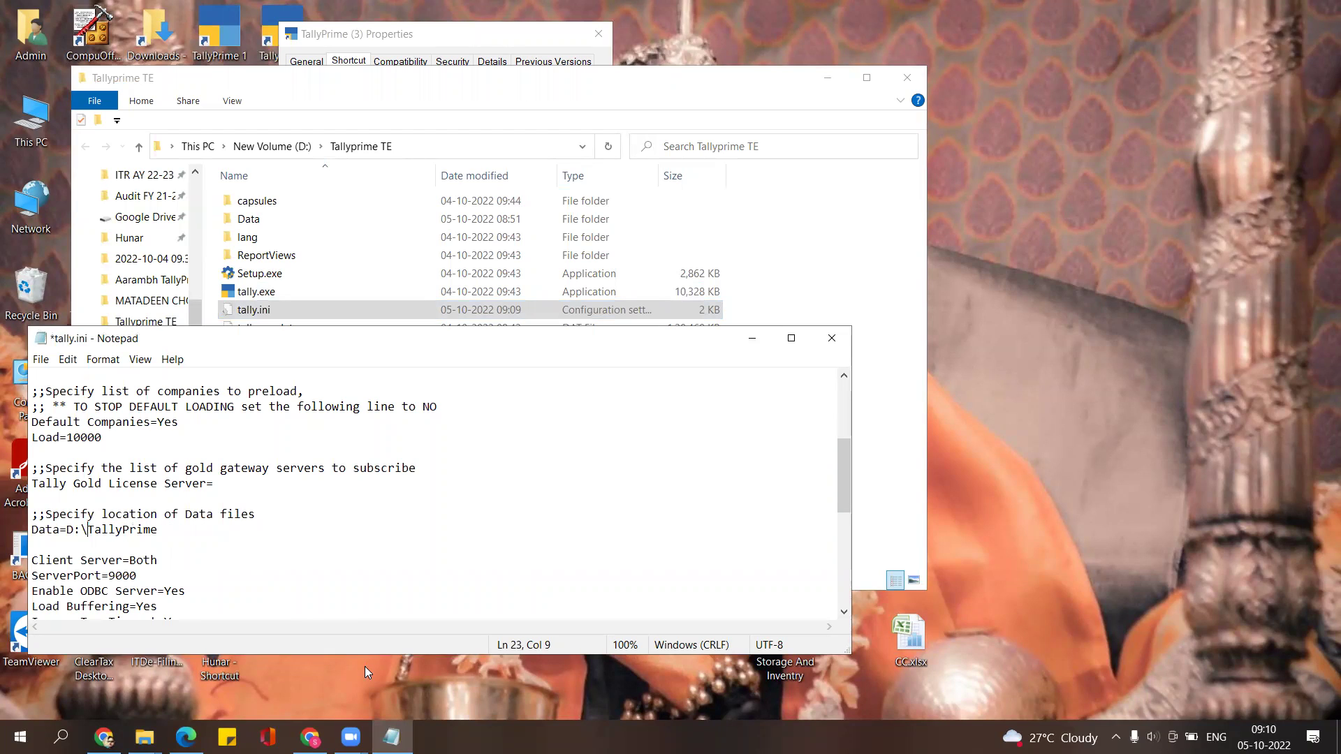
Complete the Data files path as D:\TallyPrime TE\Data, then save and close tally.ini
key(Right)
key(Right)
key(Right)
key(Right)
key(Right)
key(Right)
key(Right)
text(TE\Data)
click(41, 359)
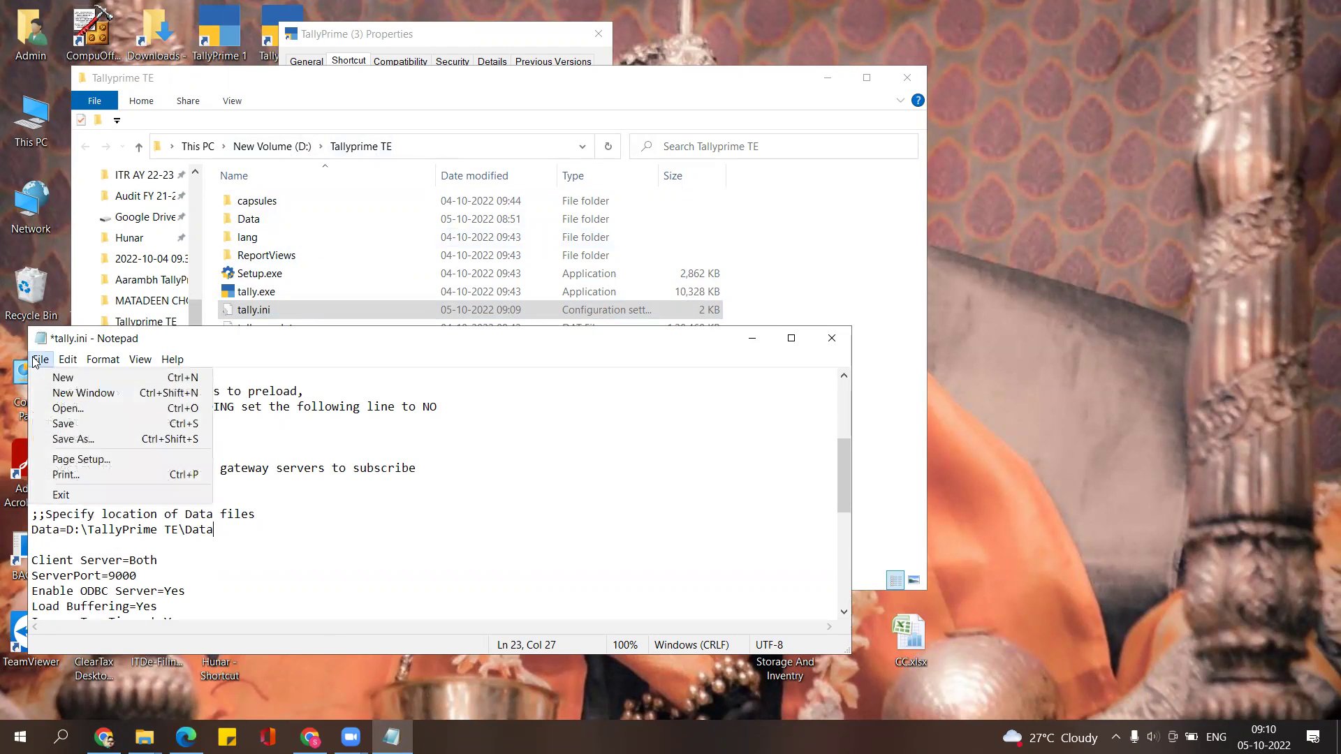
click(91, 424)
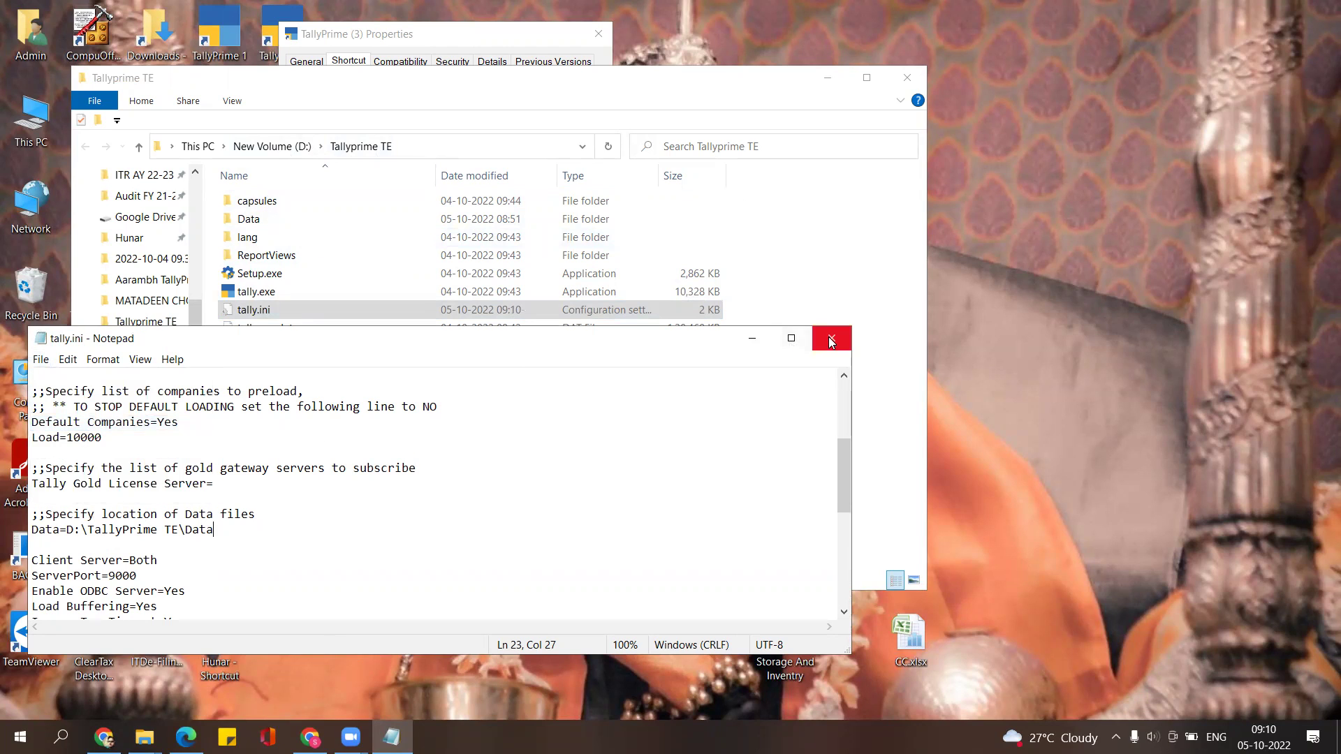
click(831, 338)
Reopen tally.ini to check the saved Data files location, and close it again
double_click(269, 311)
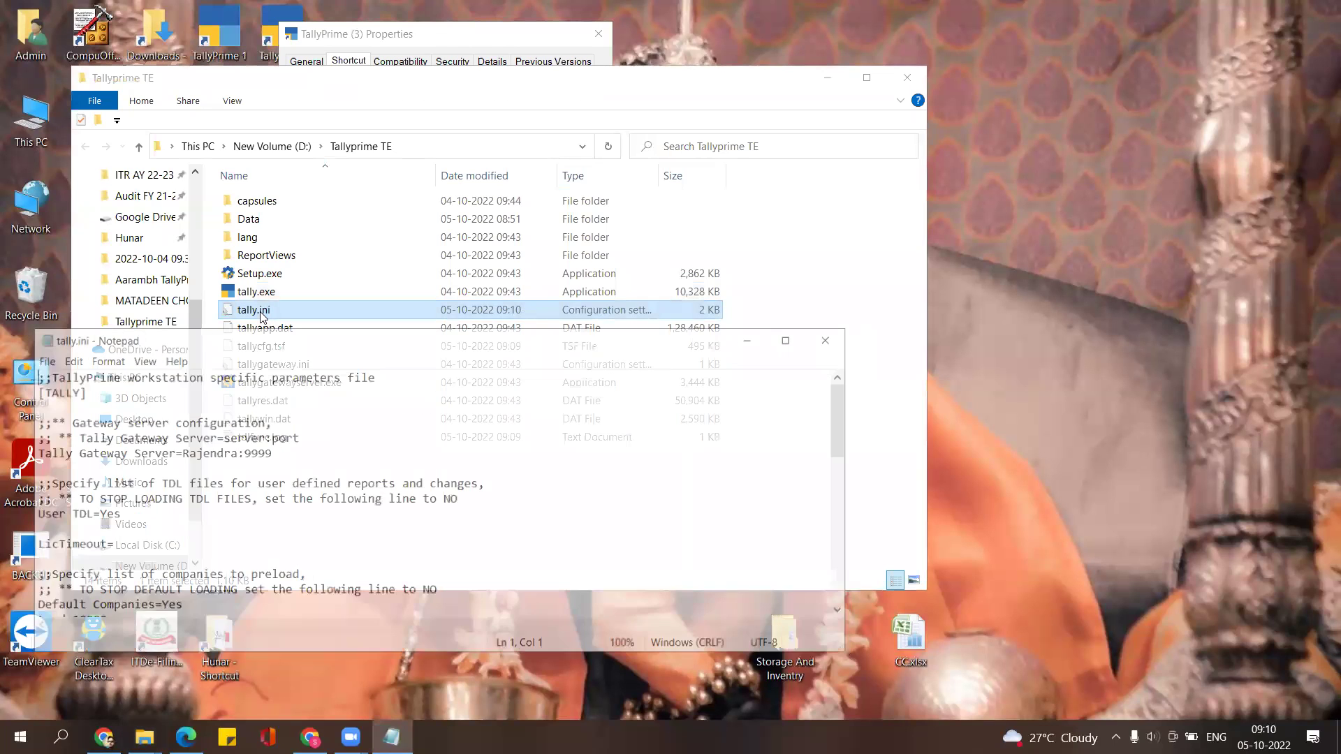
scroll(108, 572, down, 3)
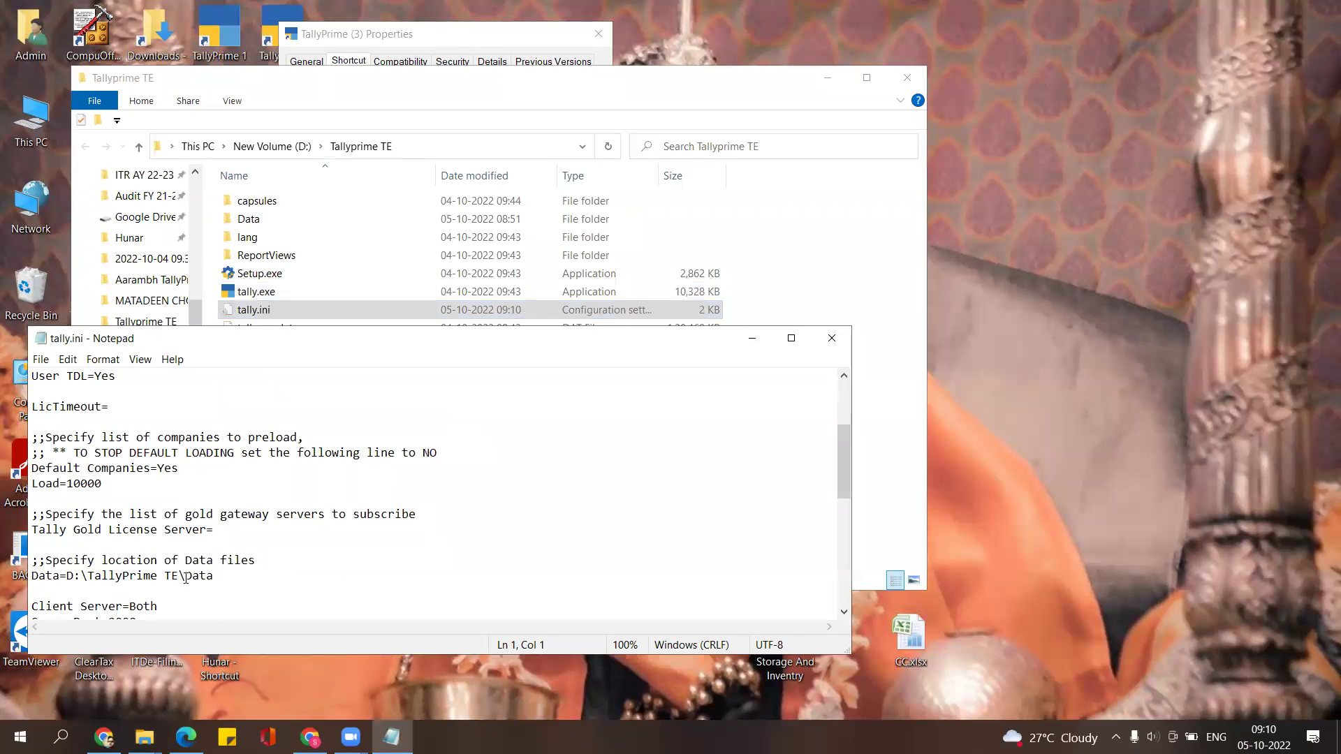
click(831, 338)
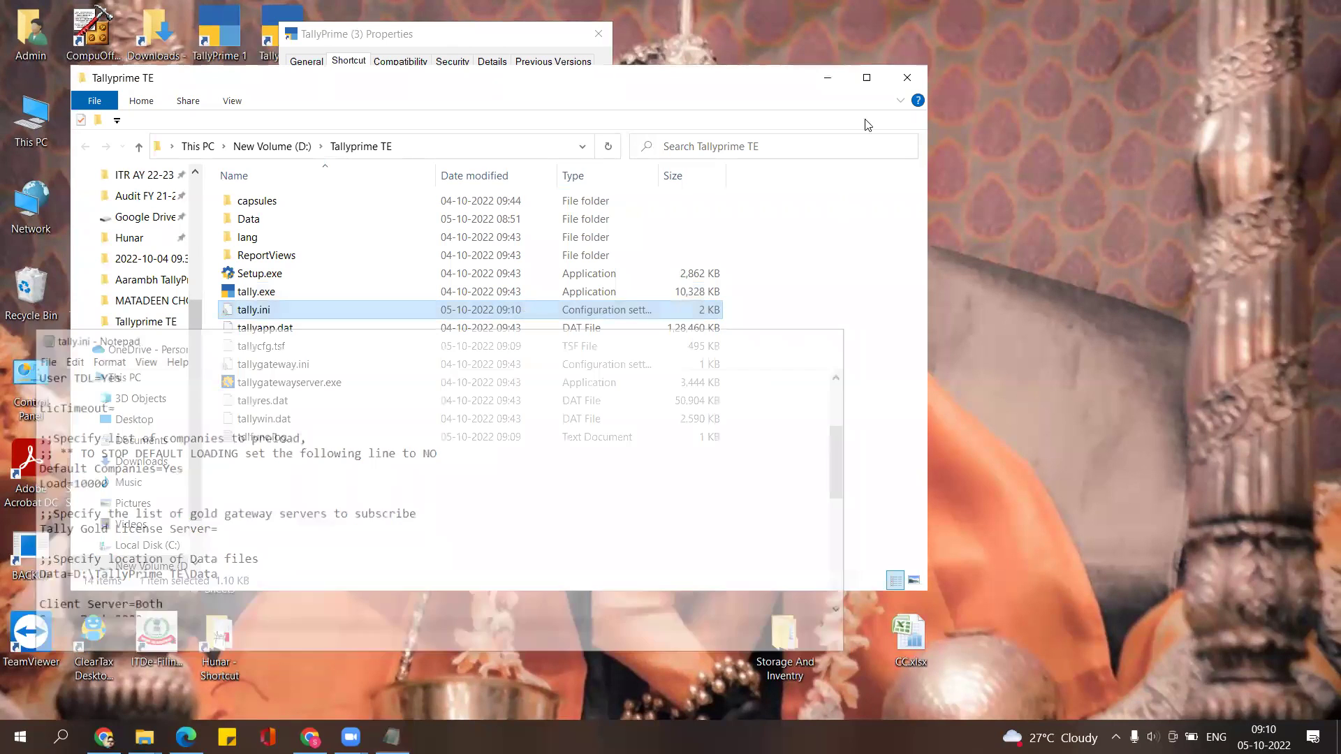
Close the Tallyprime TE folder and shortcut properties, and restart TallyPrime (3) in Educational Mode
click(907, 80)
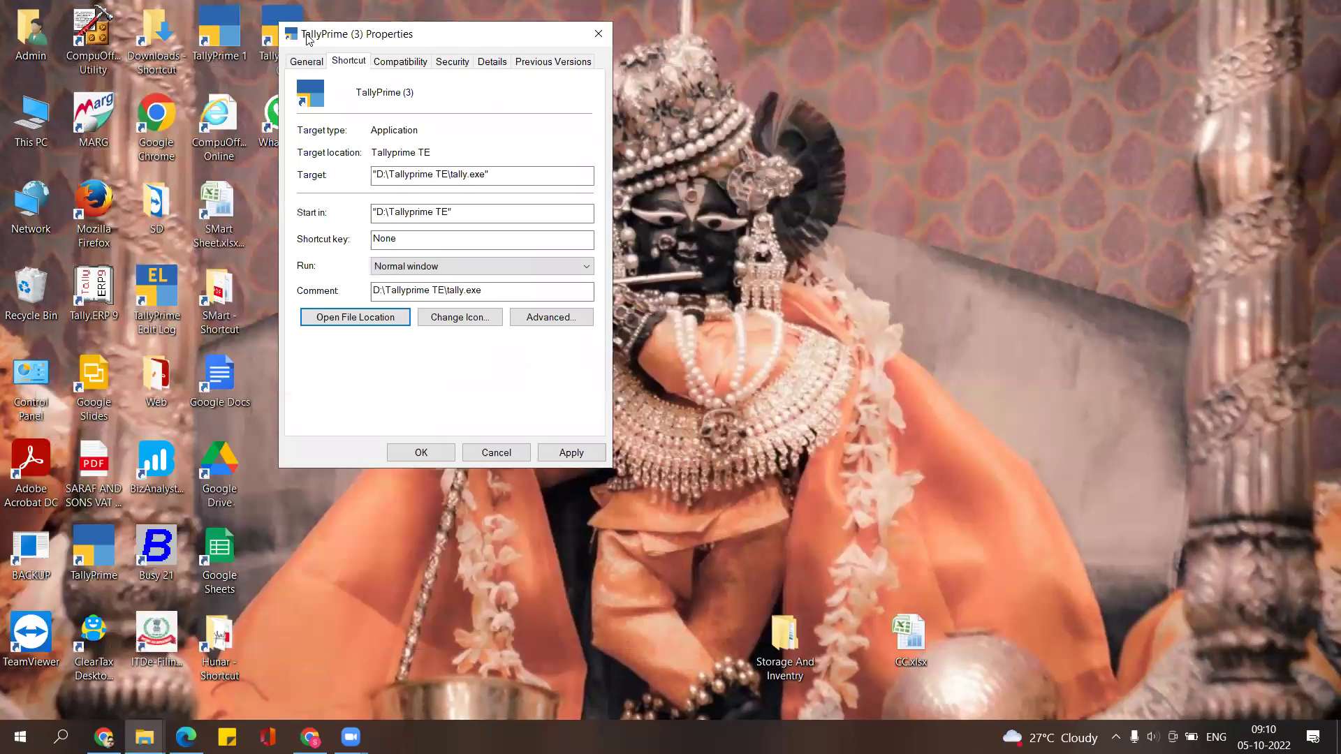
drag(320, 36, 331, 282)
click(610, 280)
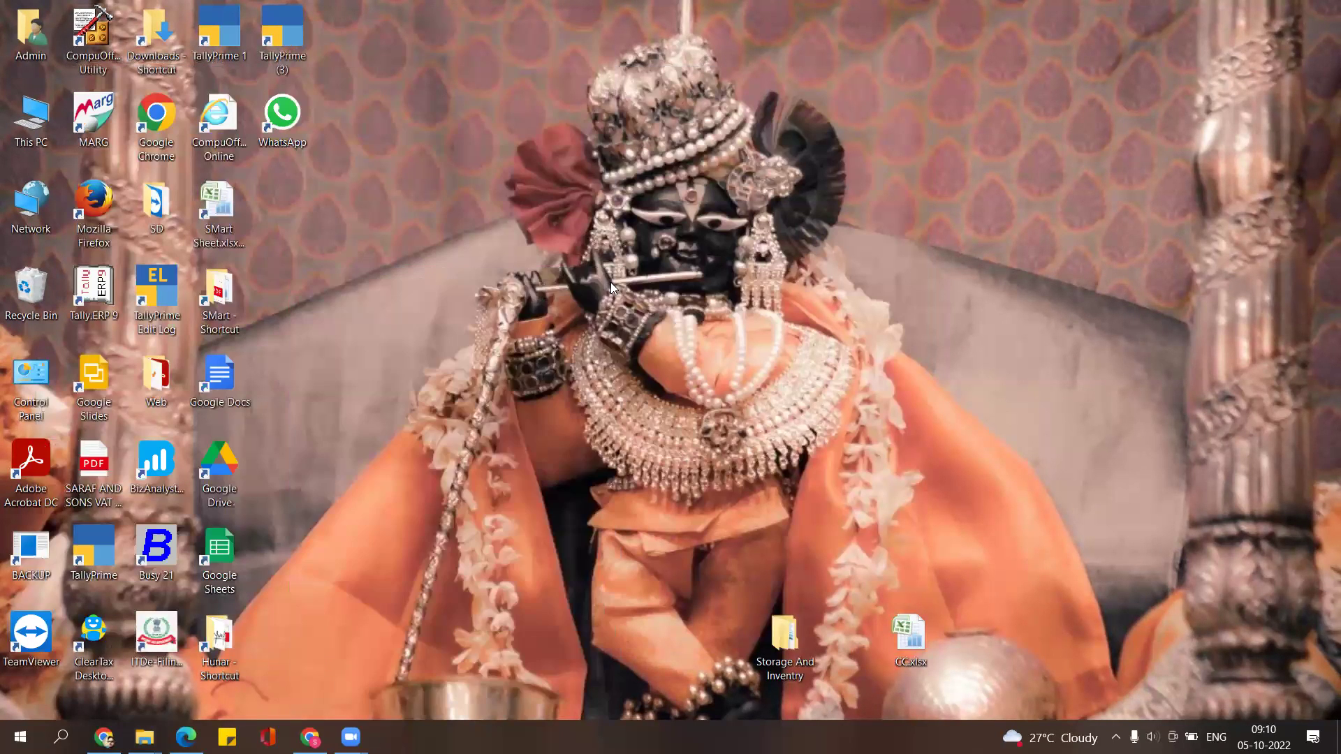
double_click(269, 21)
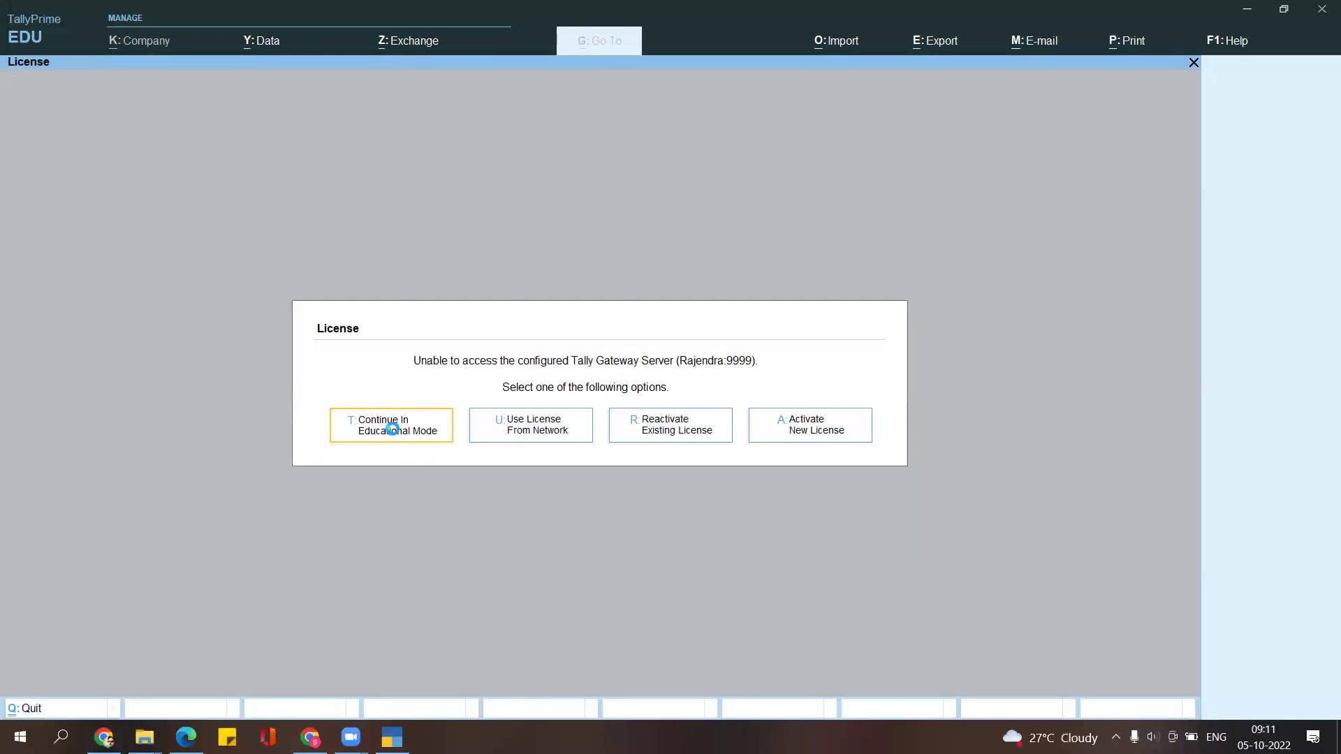
click(395, 435)
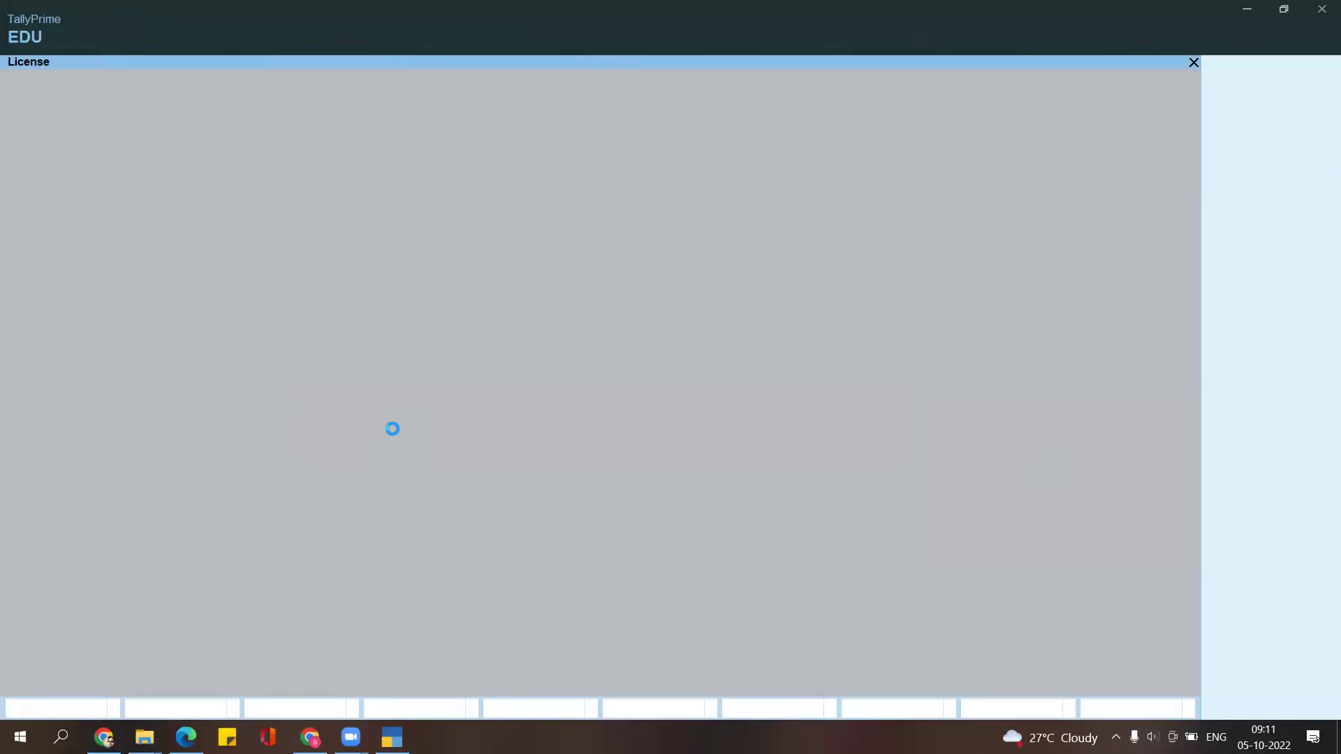